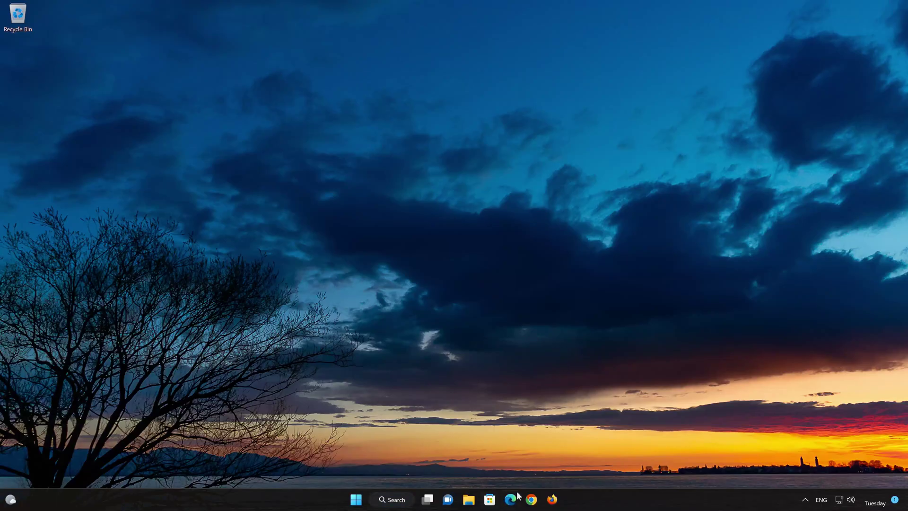
- Launch Microsoft Store and search it for 'paramount+'
{"action": "left_click", "coordinate": [490, 500]}
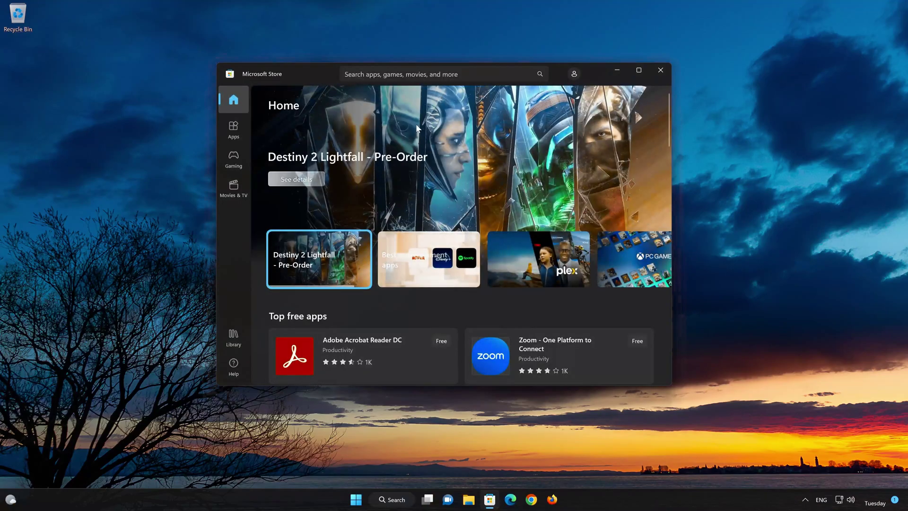
{"action": "left_click", "coordinate": [426, 74]}
{"action": "type", "text": "paramount"}
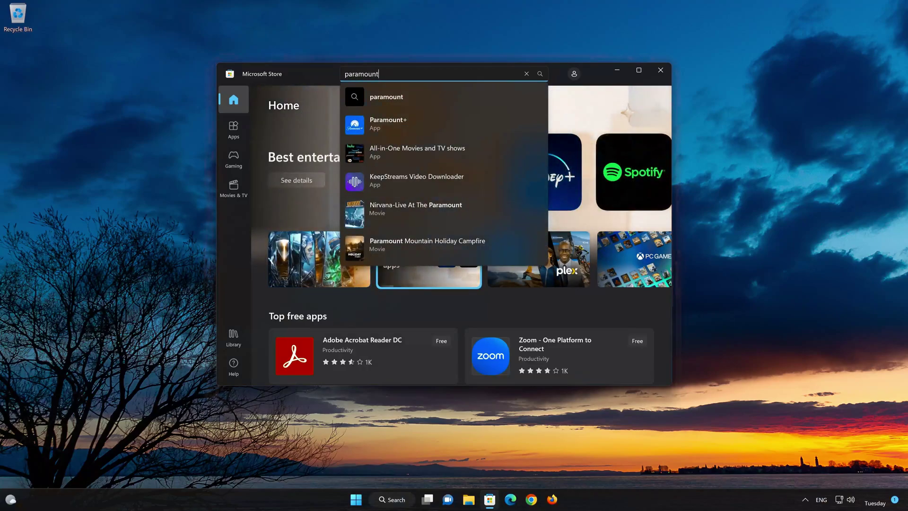
{"action": "type", "text": "+"}
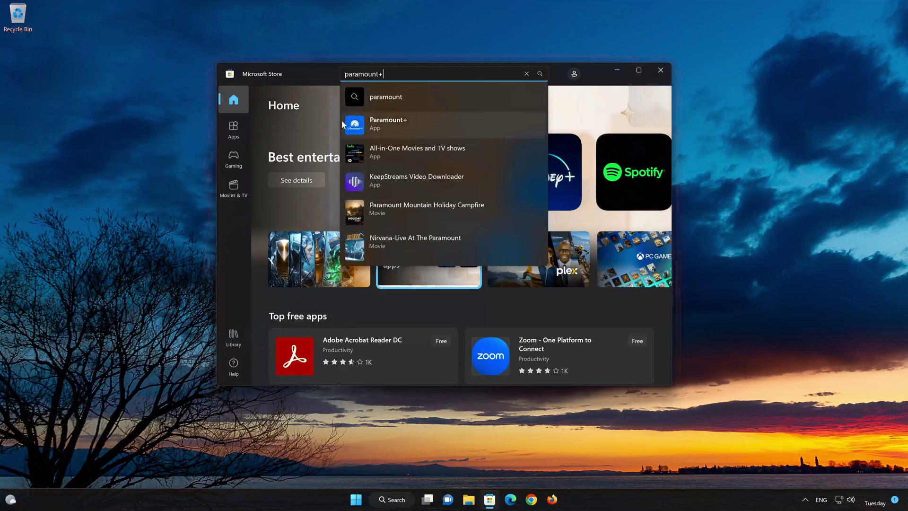
- Open the Paramount+ store page and install the app with Get
{"action": "left_click", "coordinate": [415, 128]}
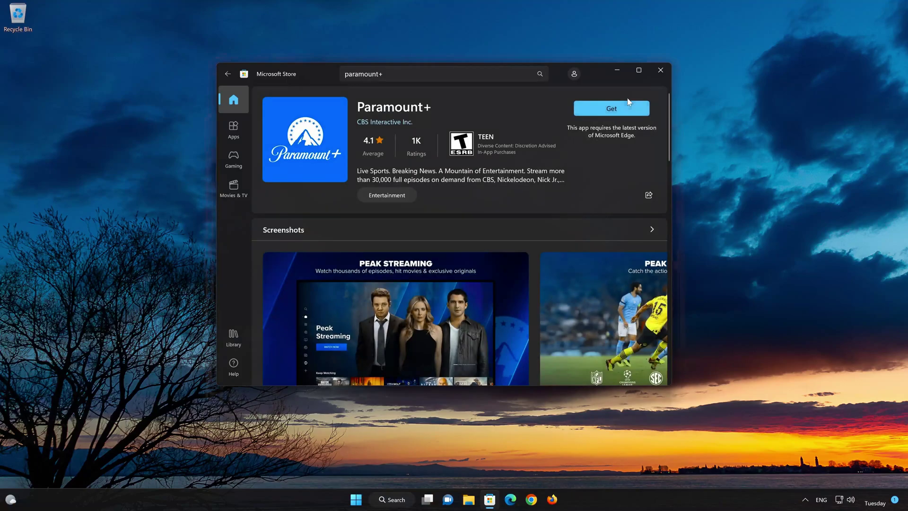
{"action": "left_click", "coordinate": [622, 106]}
- Launch the installed Paramount+ app from its store page
{"action": "left_click", "coordinate": [608, 107]}
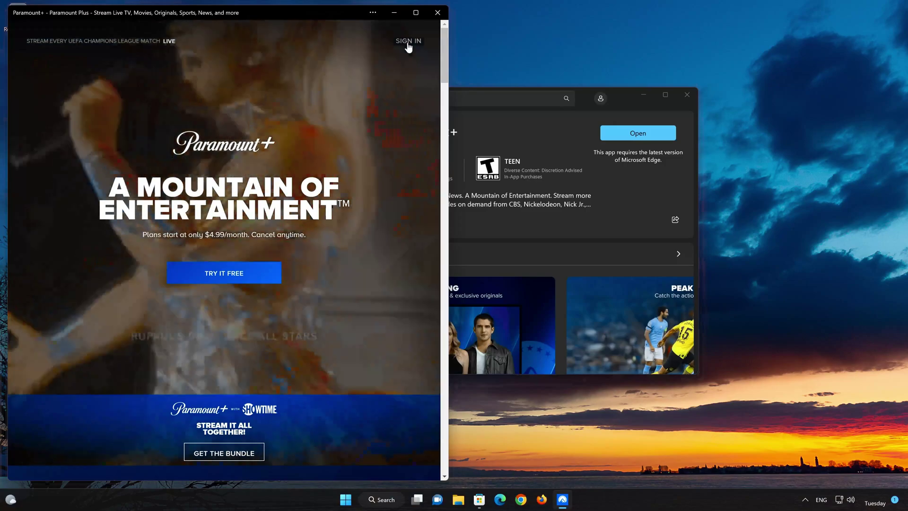
- Go to the Paramount+ Sign In page from the landing page
{"action": "left_click", "coordinate": [408, 42]}
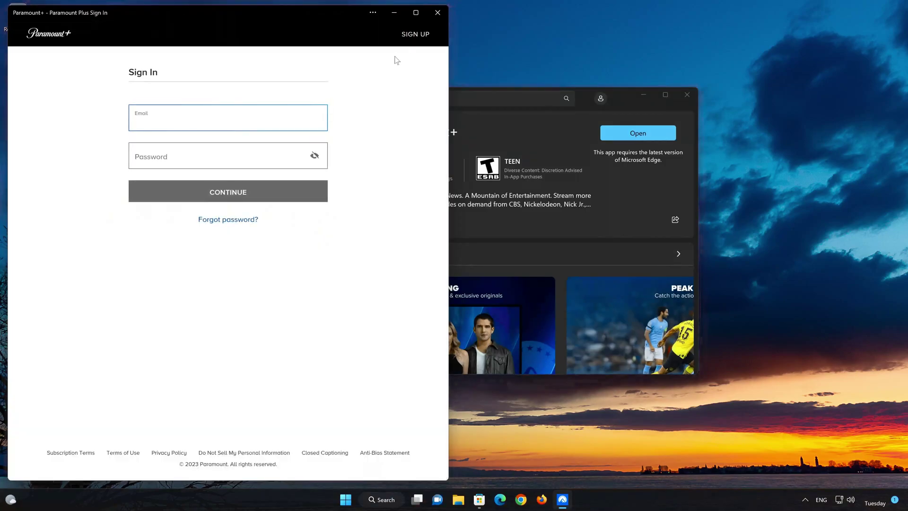